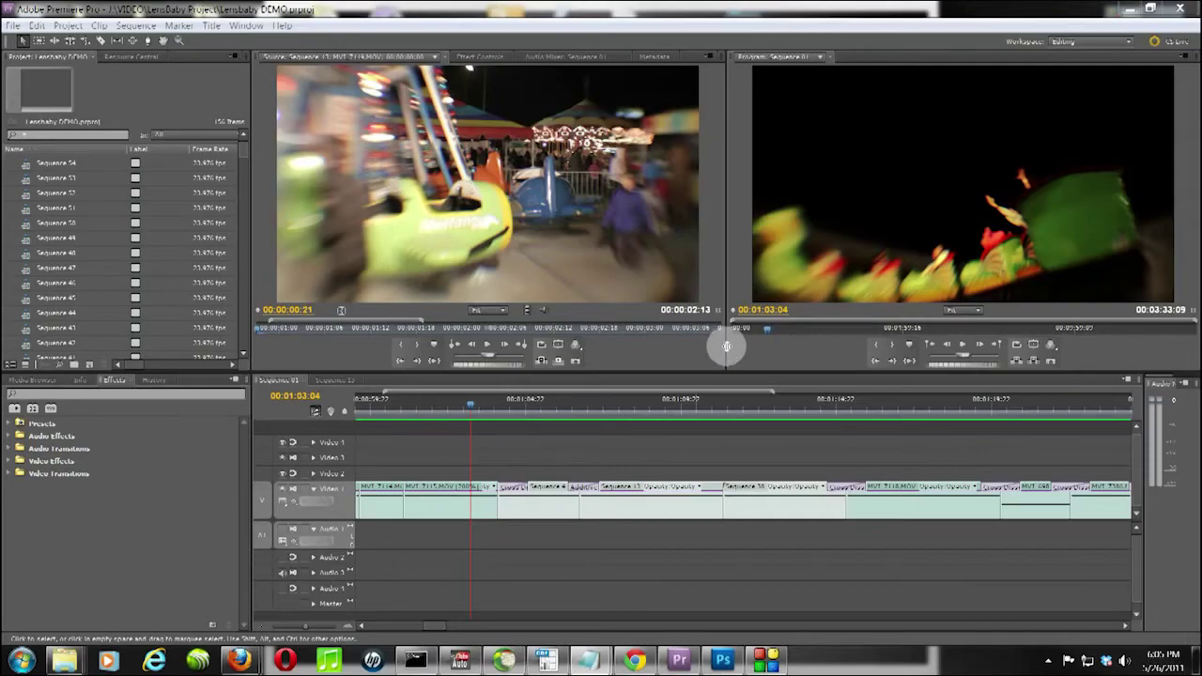
Narrow the Source monitor slightly and play the clip MVI_7119.MOV from its beginning.
left_click_drag(724, 349, 654, 364)
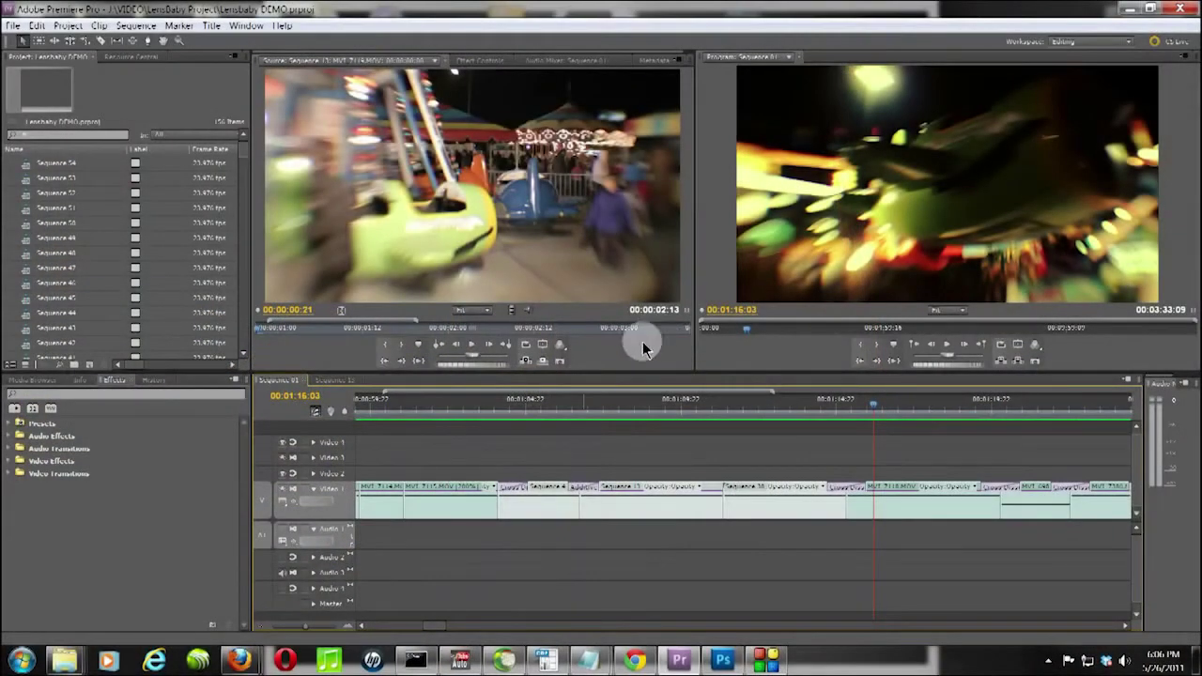
left_click(467, 345)
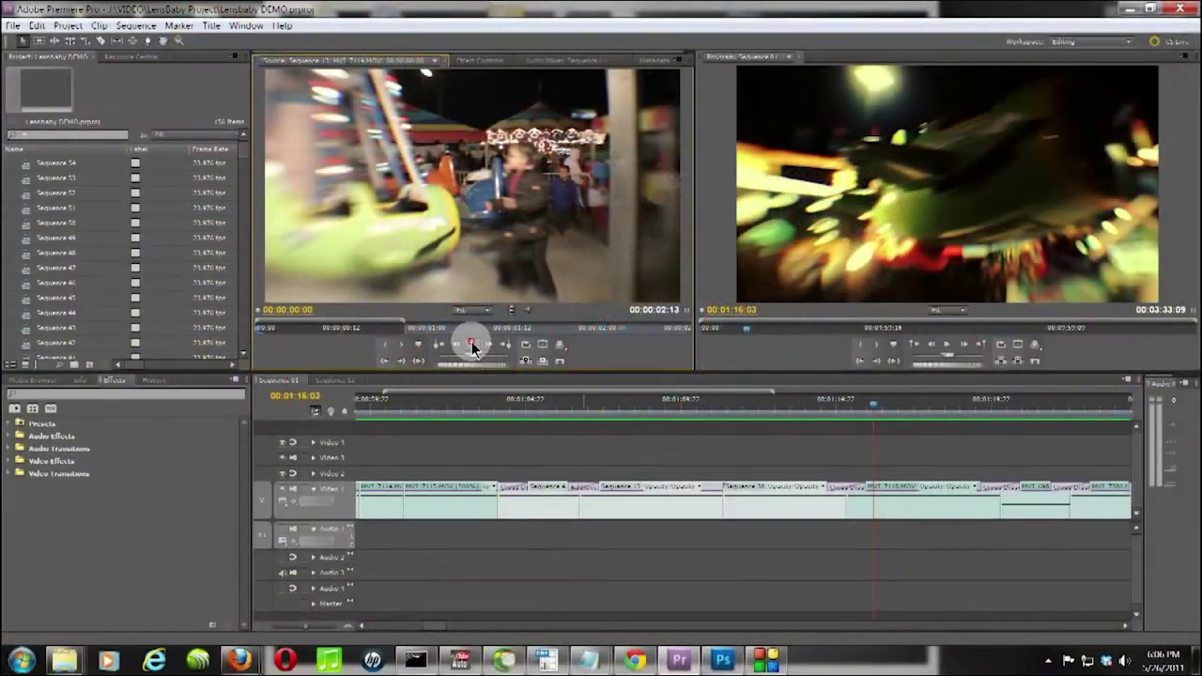
left_click(472, 345)
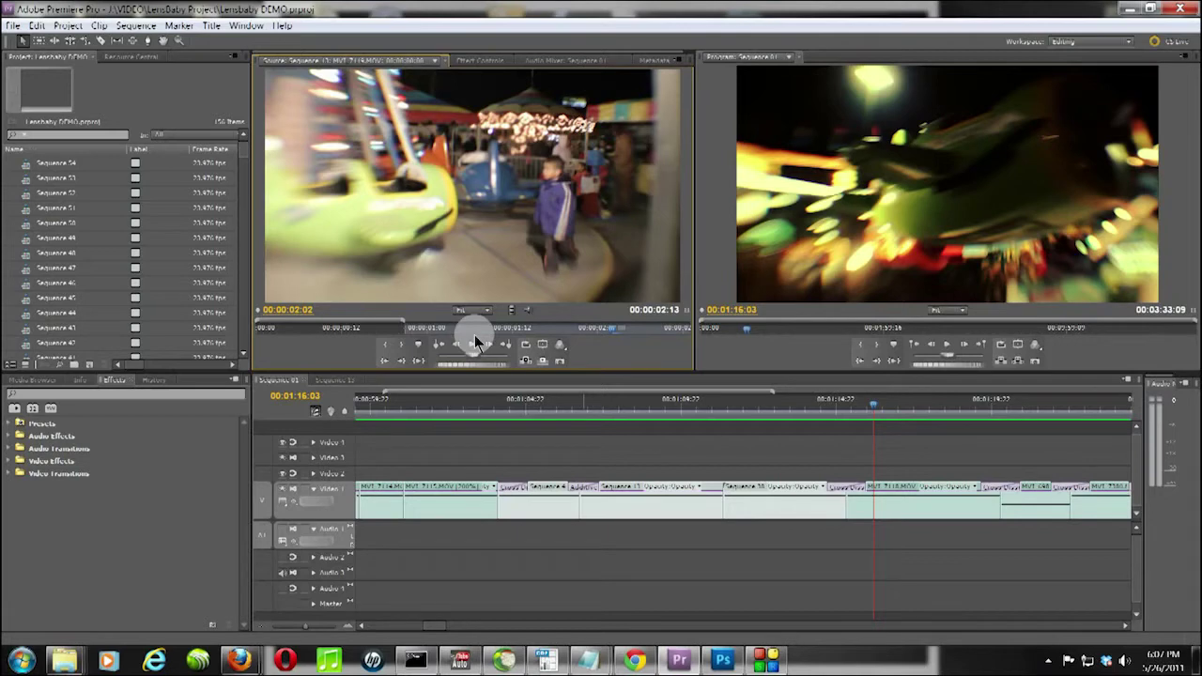
Scrub Sequence 01 to 00:01:08:06 and open the nested Sequence 13 clip in its own timeline.
left_click_drag(845, 409, 494, 461)
left_click(509, 510)
left_click_drag(620, 437, 705, 436)
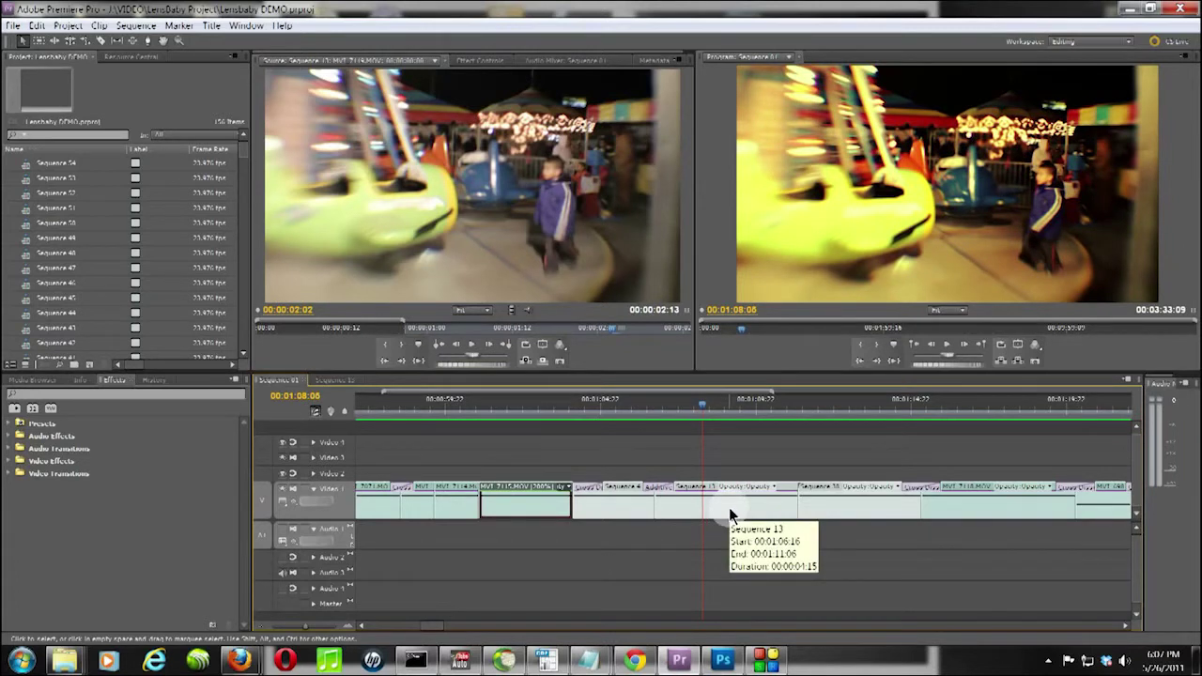
left_click(726, 508)
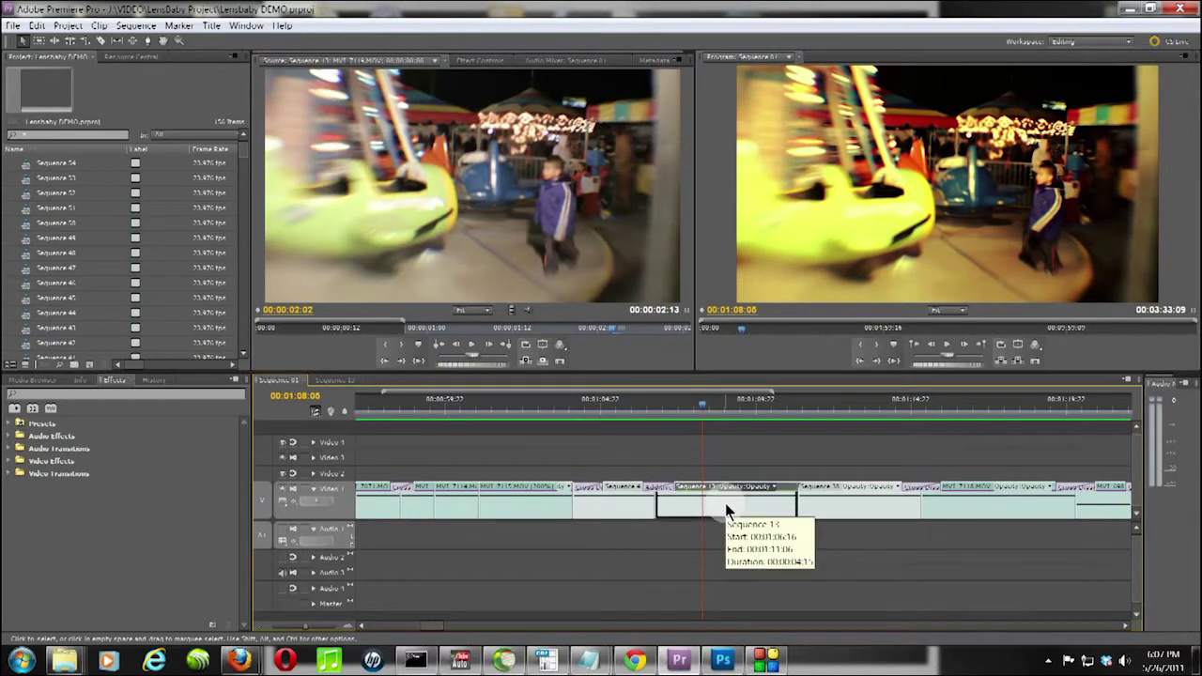
double_click(725, 505)
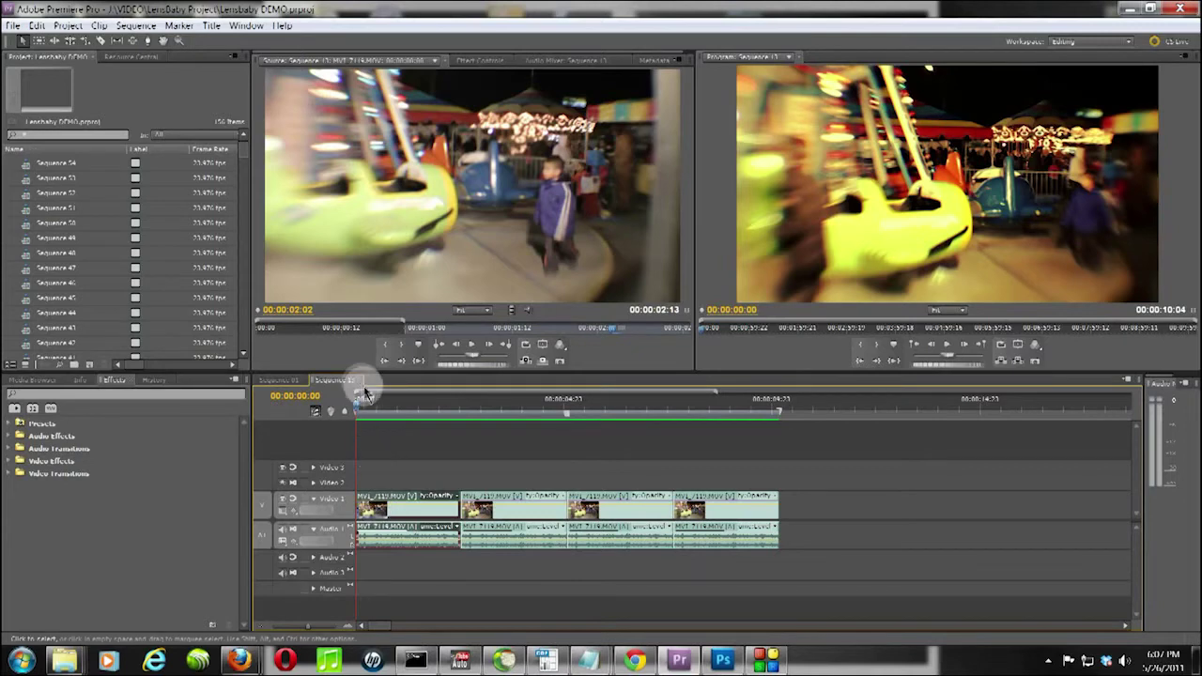
Play the start of Sequence 13, return to its beginning and scrub through all its clips to 00:00:09:21.
key("space")
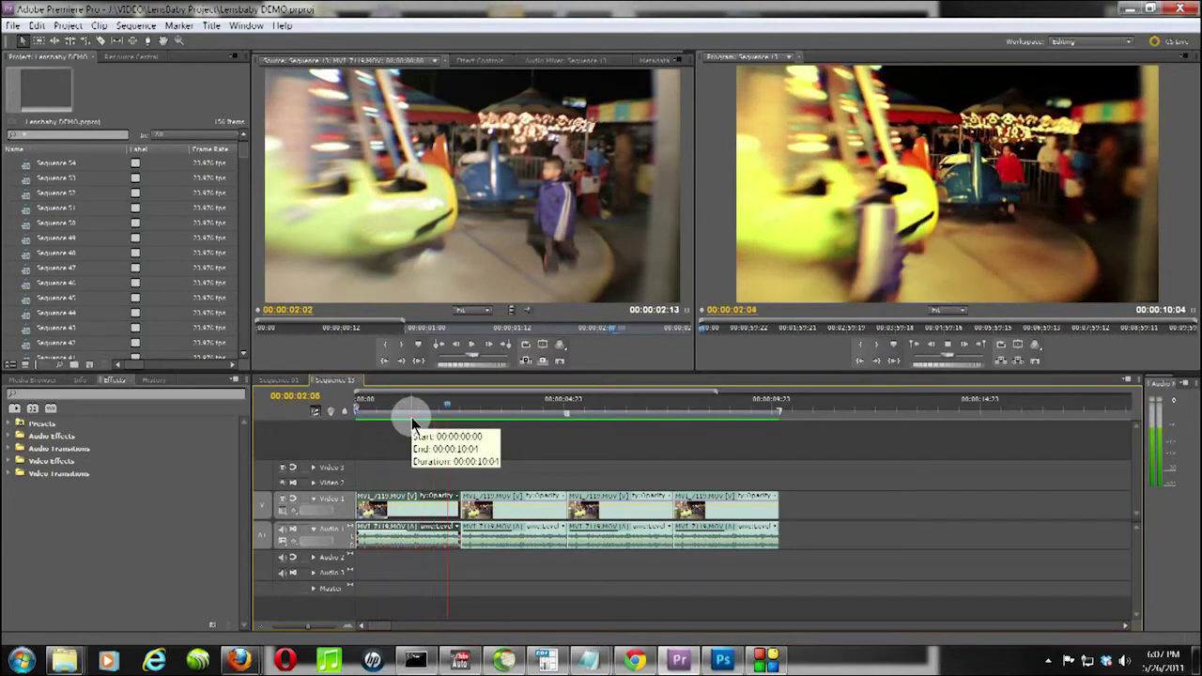
key("space")
left_click(345, 418)
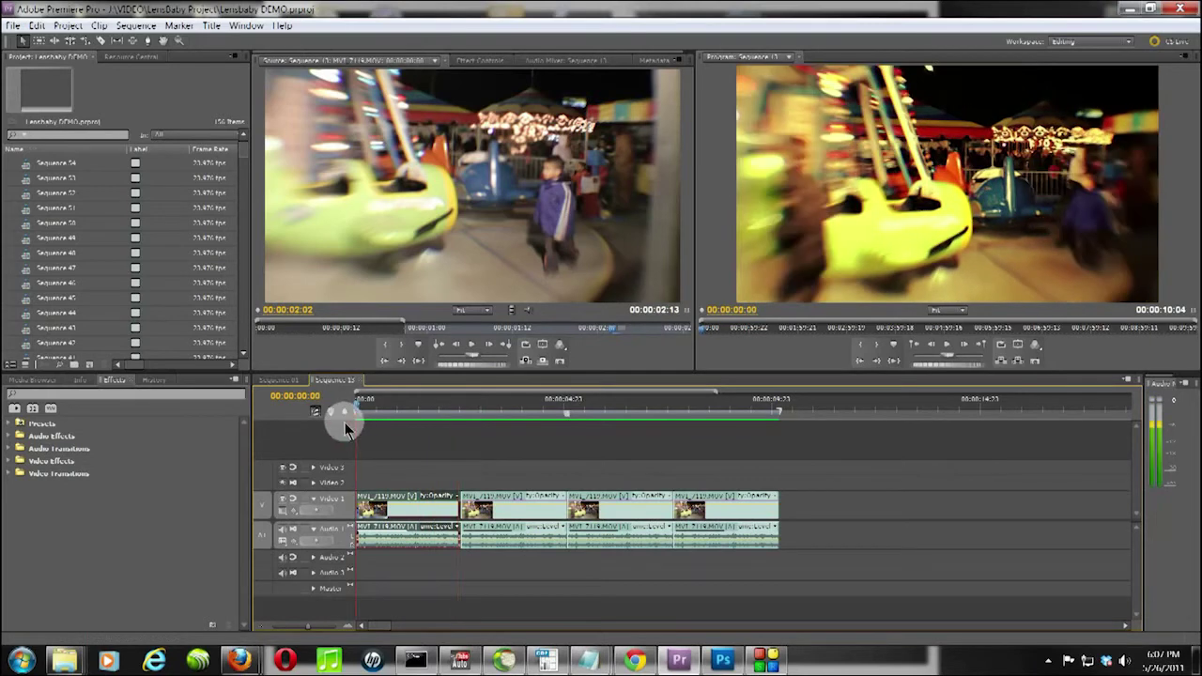
left_click_drag(345, 422, 770, 456)
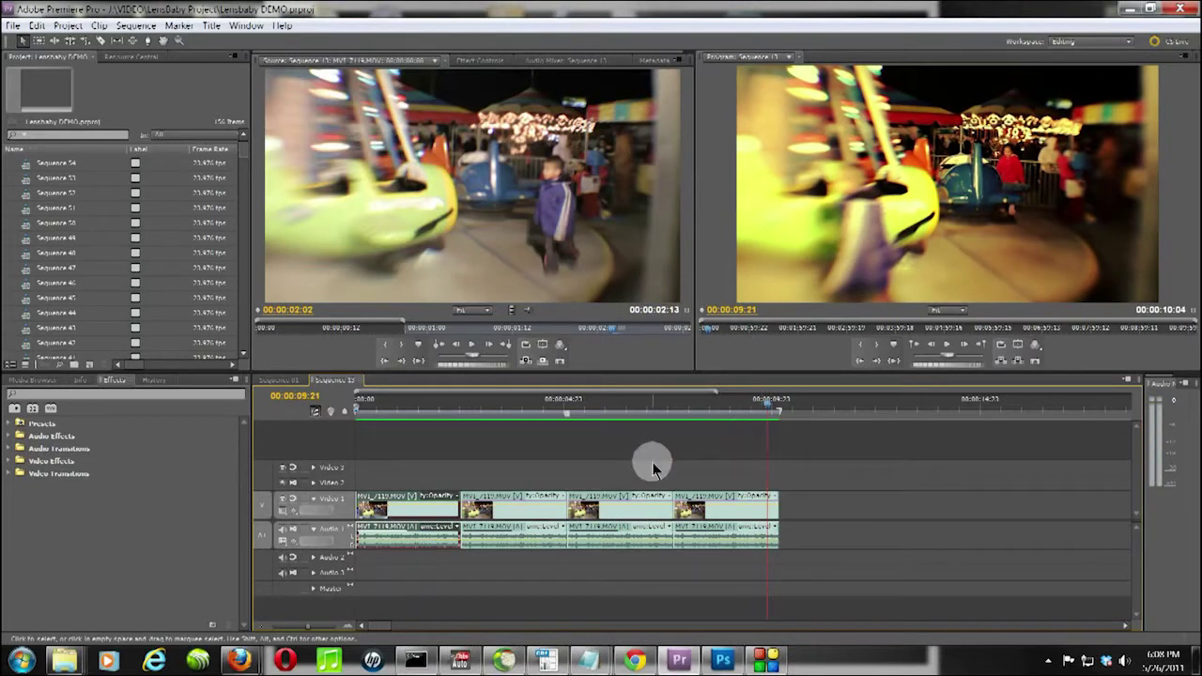
Check the third clip's speed and duration options without changing them, and scrub back to the start of Sequence 13.
right_click(610, 515)
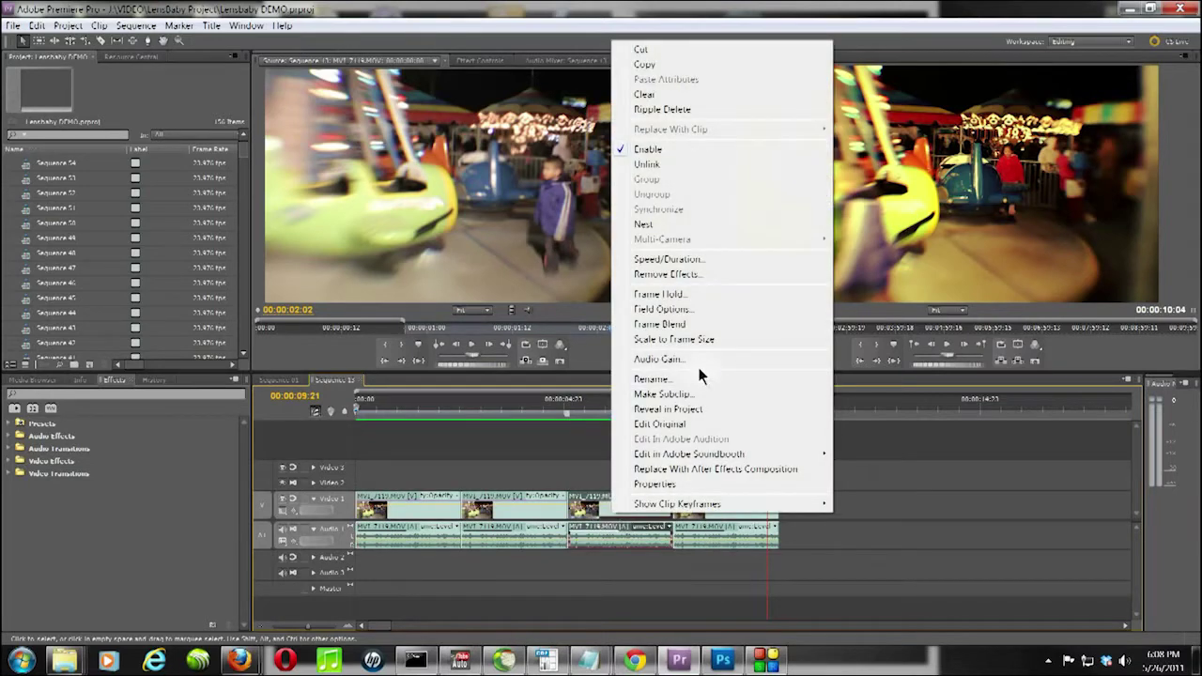
left_click(680, 261)
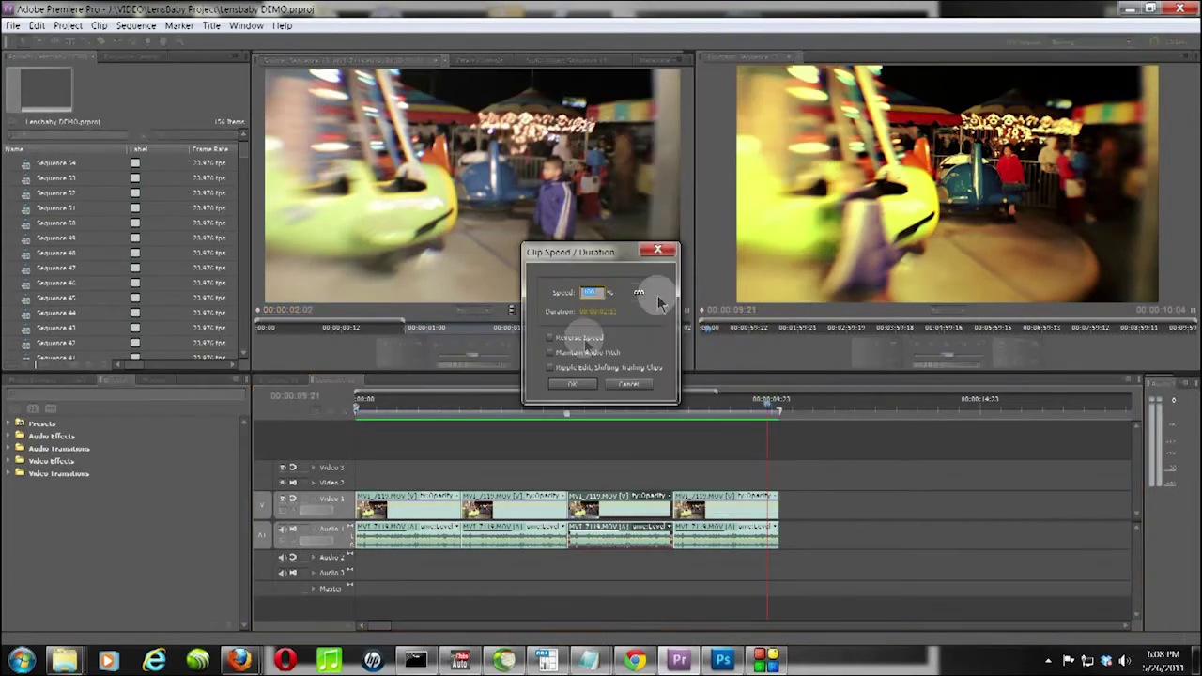
left_click(626, 384)
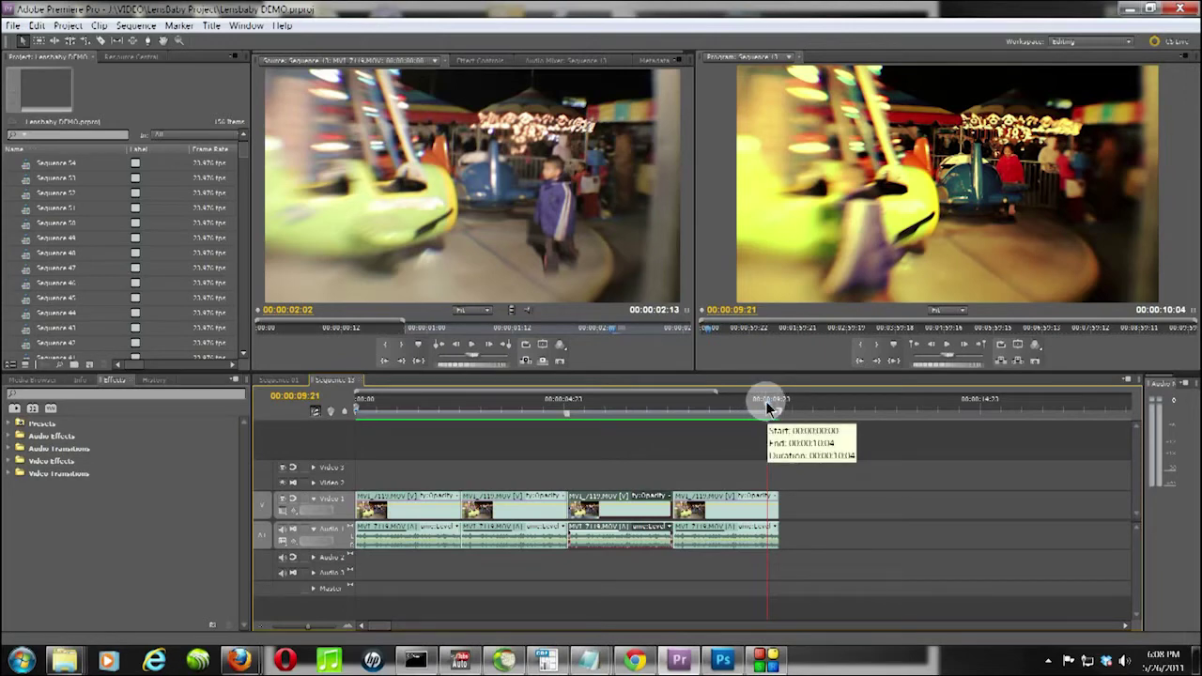
left_click_drag(768, 406, 352, 468)
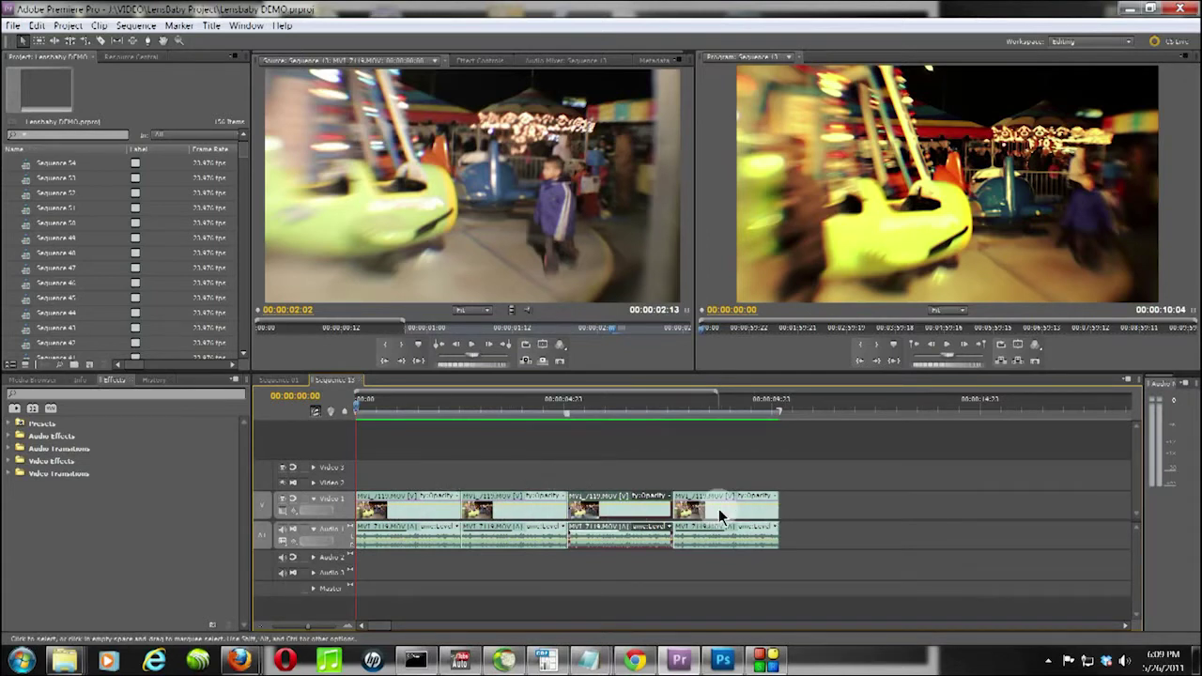
Return to Sequence 01 and display the effect settings of the nested Sequence 13 clip.
left_click(294, 378)
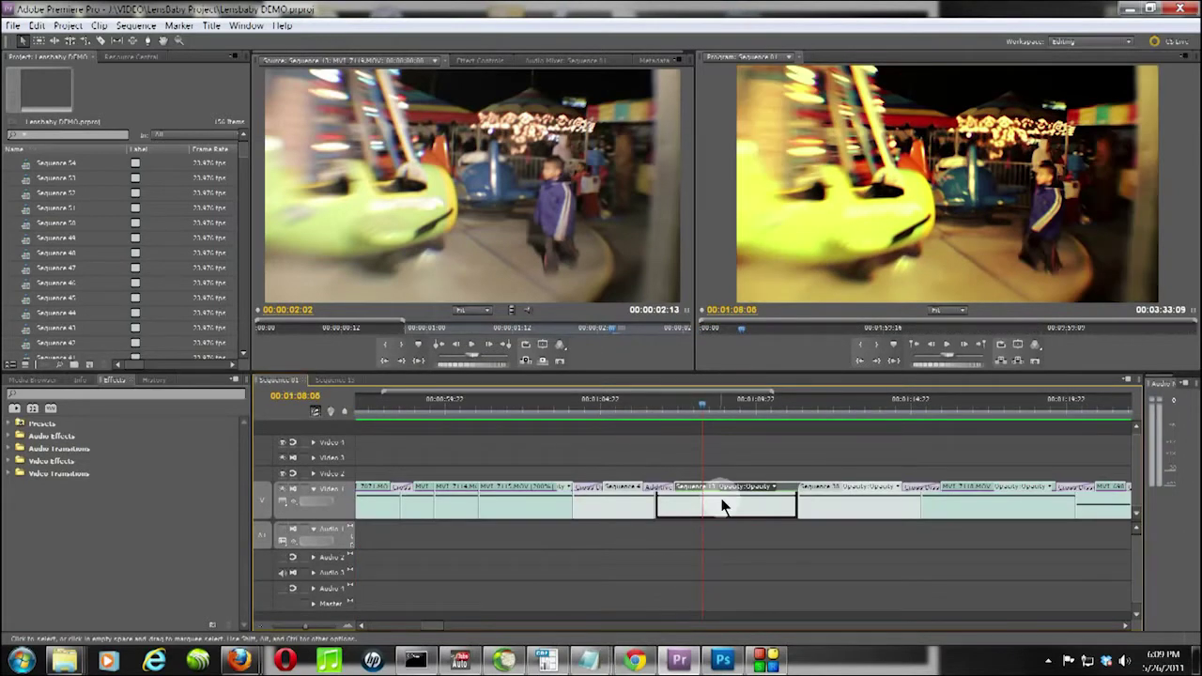
mouse_move(722, 507)
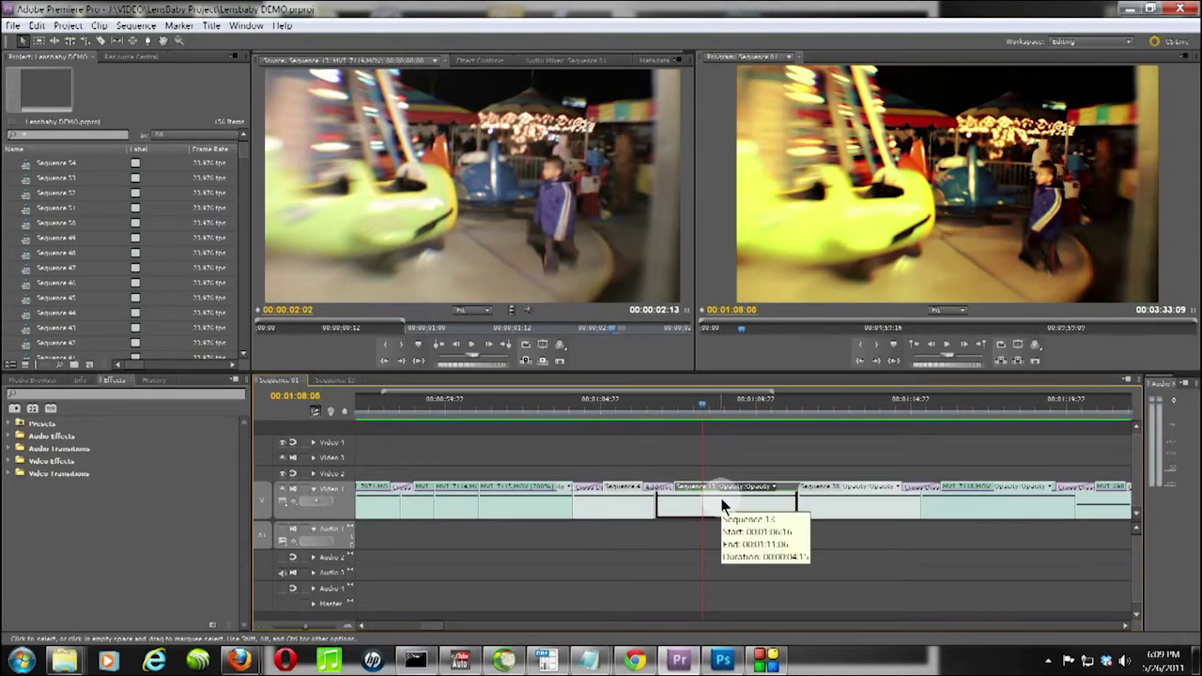
left_click(467, 62)
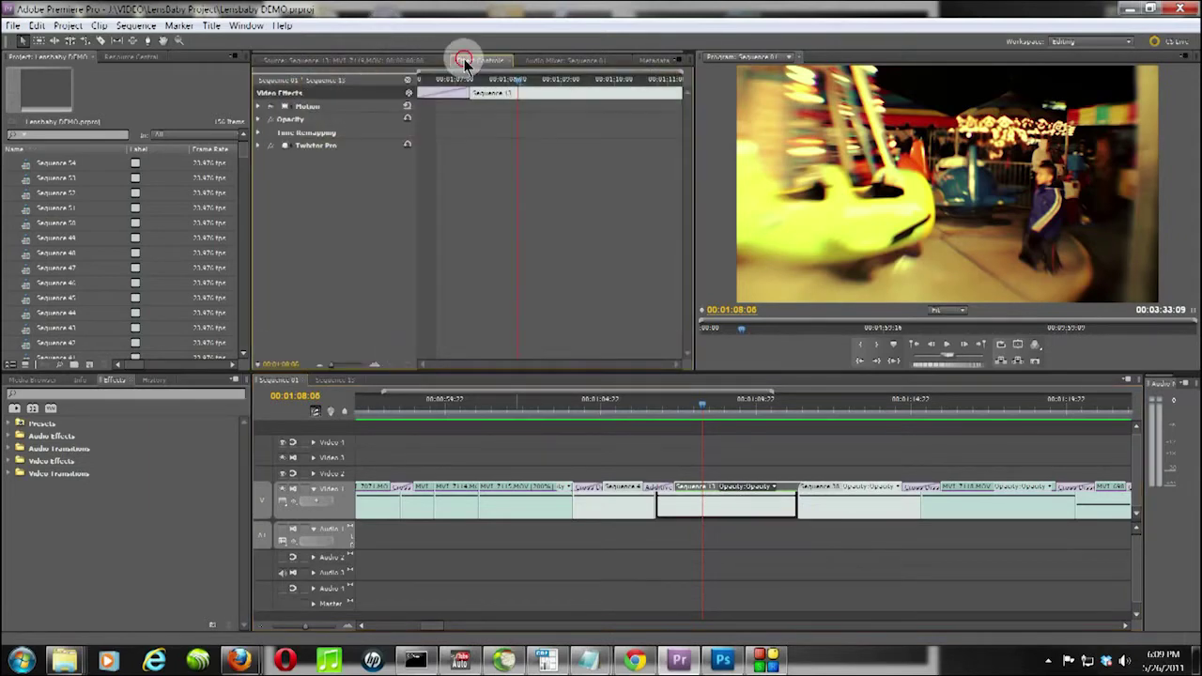
Locate Twixtor Pro among the RE:Vision Plug-ins video effects and try to drop it on the Sequence 13 clip.
left_click(12, 461)
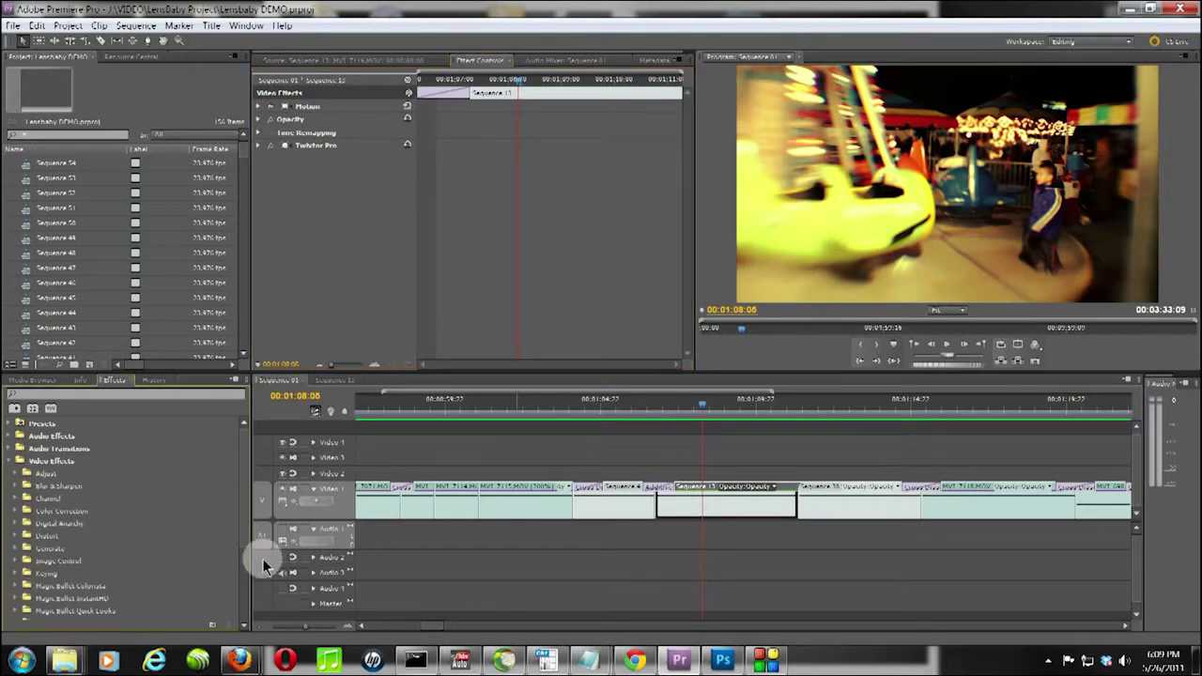
left_click_drag(246, 499, 242, 557)
left_click(15, 543)
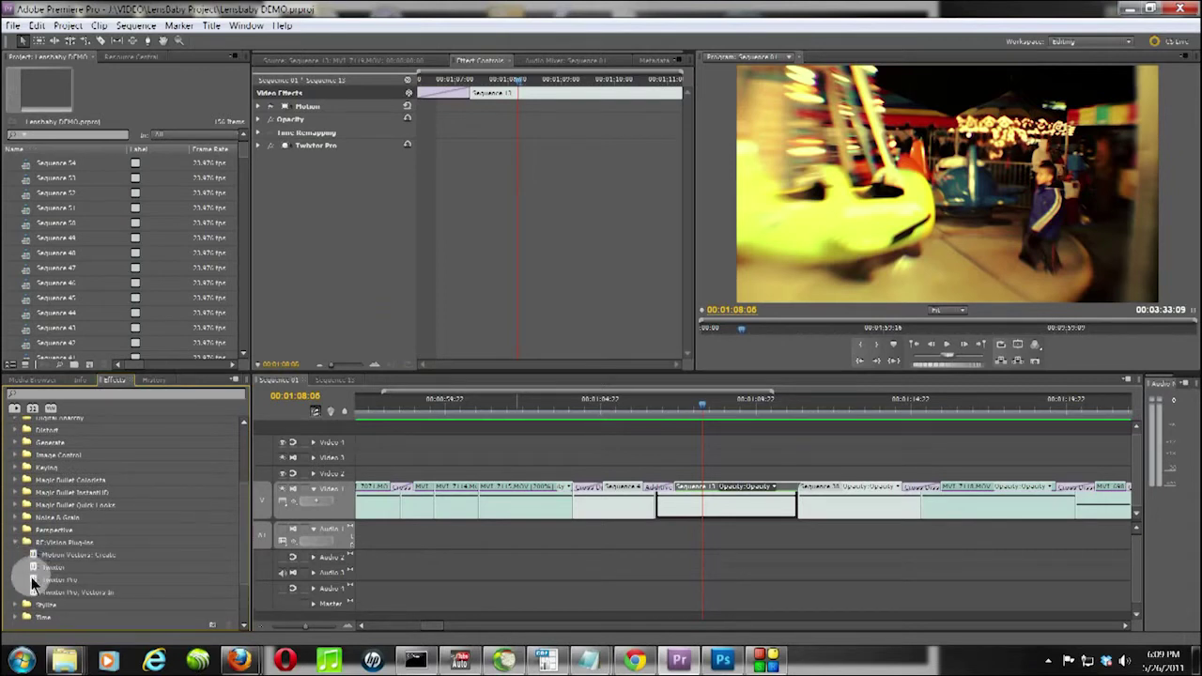
left_click_drag(33, 582, 774, 435)
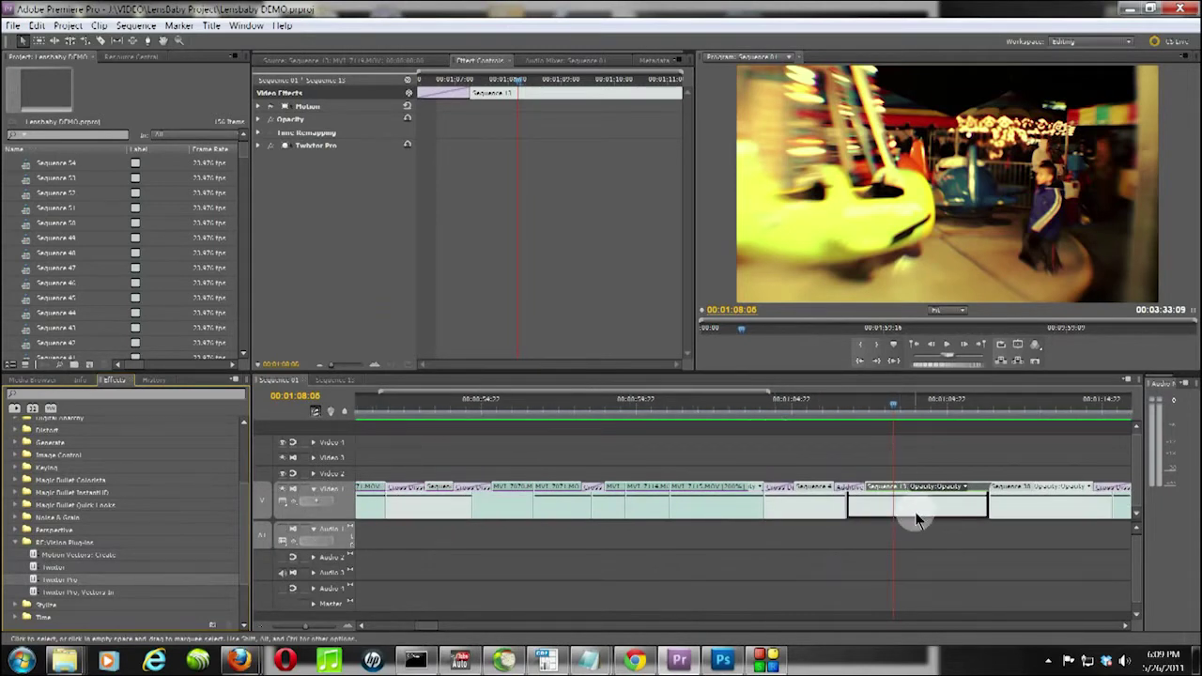
Expand the Twixtor Pro effect on the Sequence 13 clip and examine its Output Control settings.
left_click(258, 146)
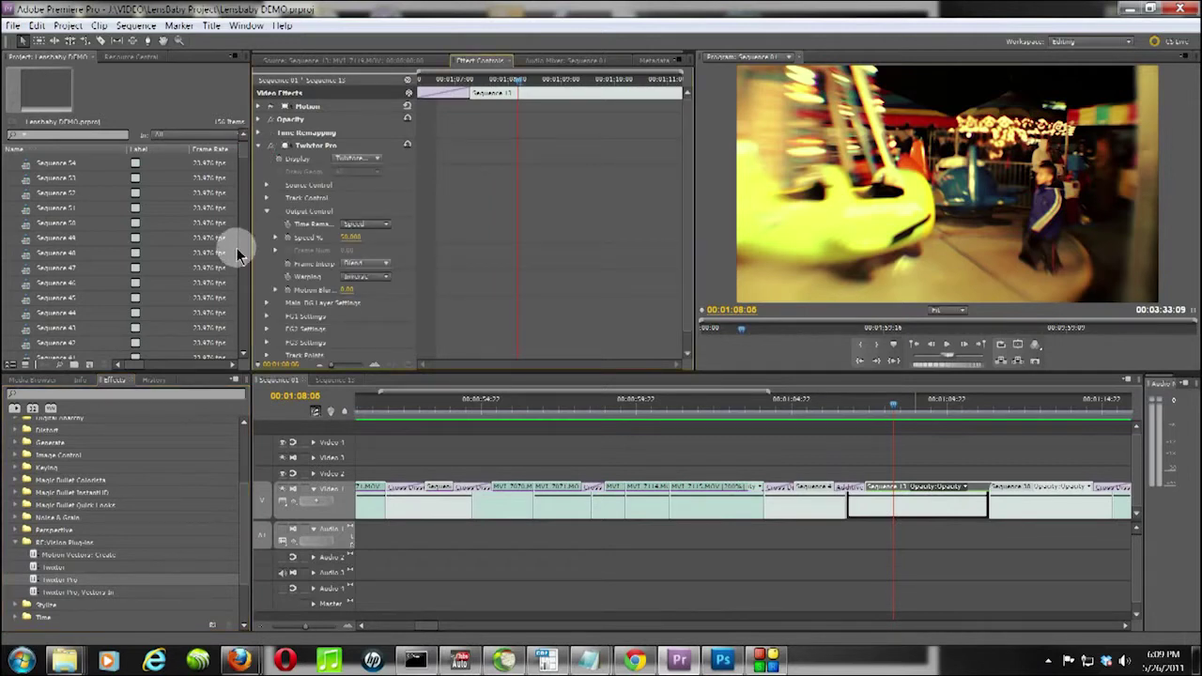
left_click(685, 116)
left_click_drag(685, 116, 692, 161)
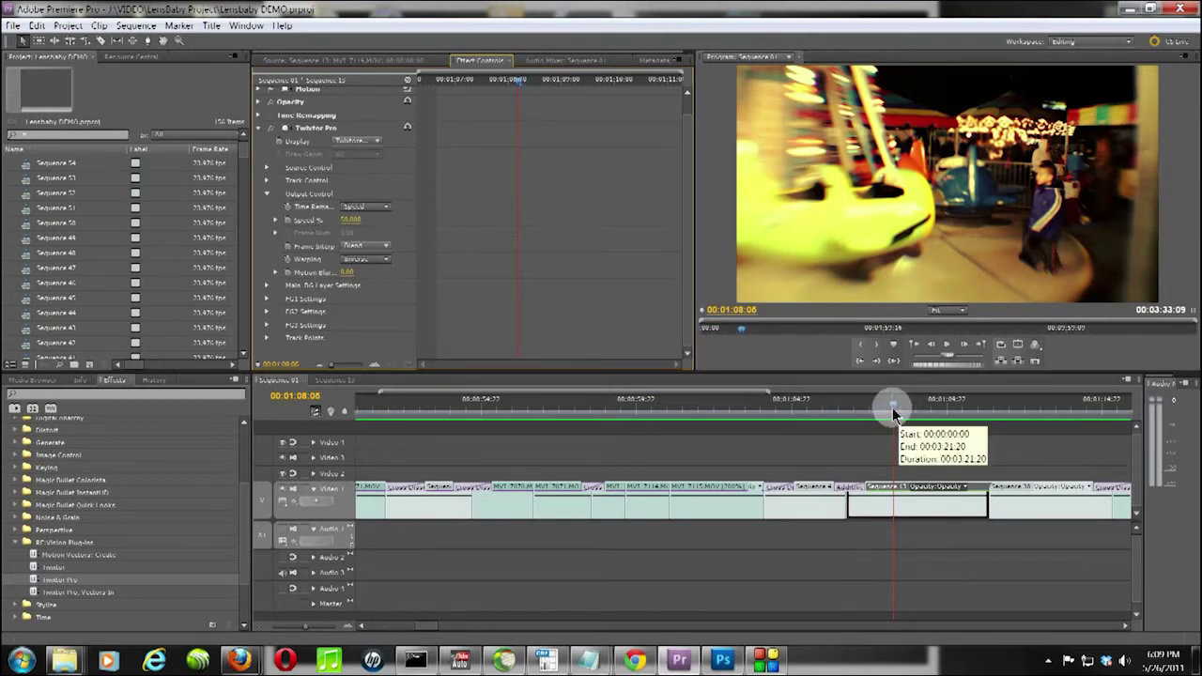
Move the playhead in Sequence 01 back to just before the Sequence 13 clip and preview the slowed footage.
left_click_drag(893, 413, 814, 411)
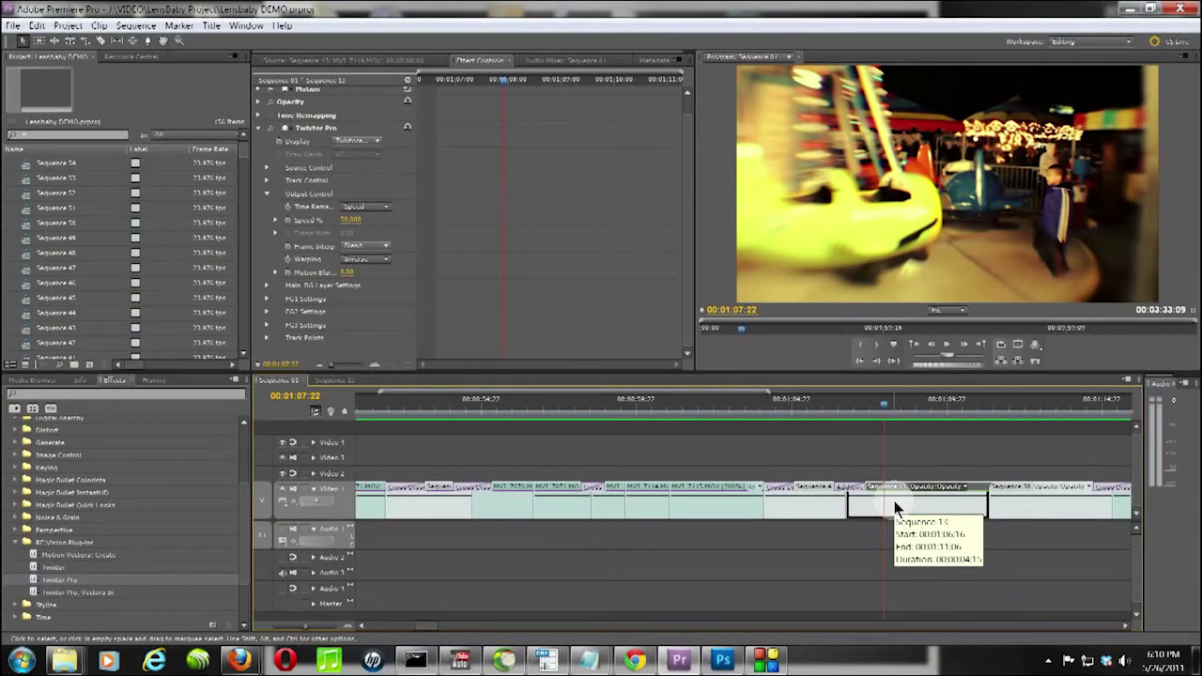
left_click_drag(874, 408, 840, 430)
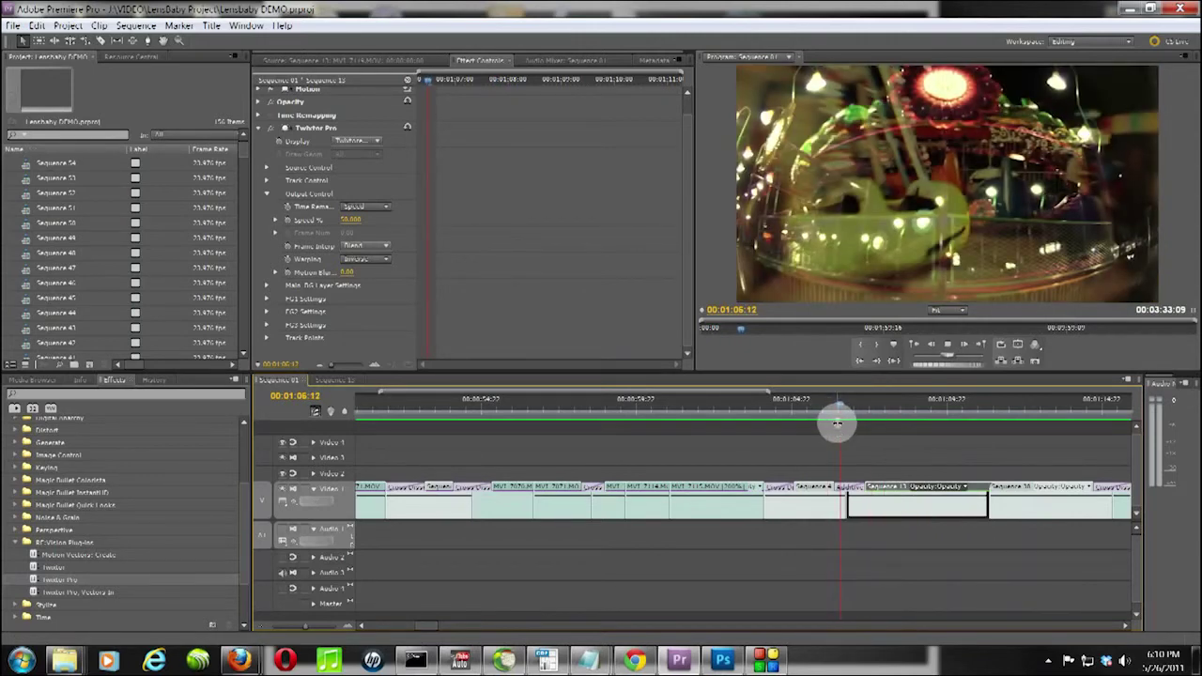
key("space")
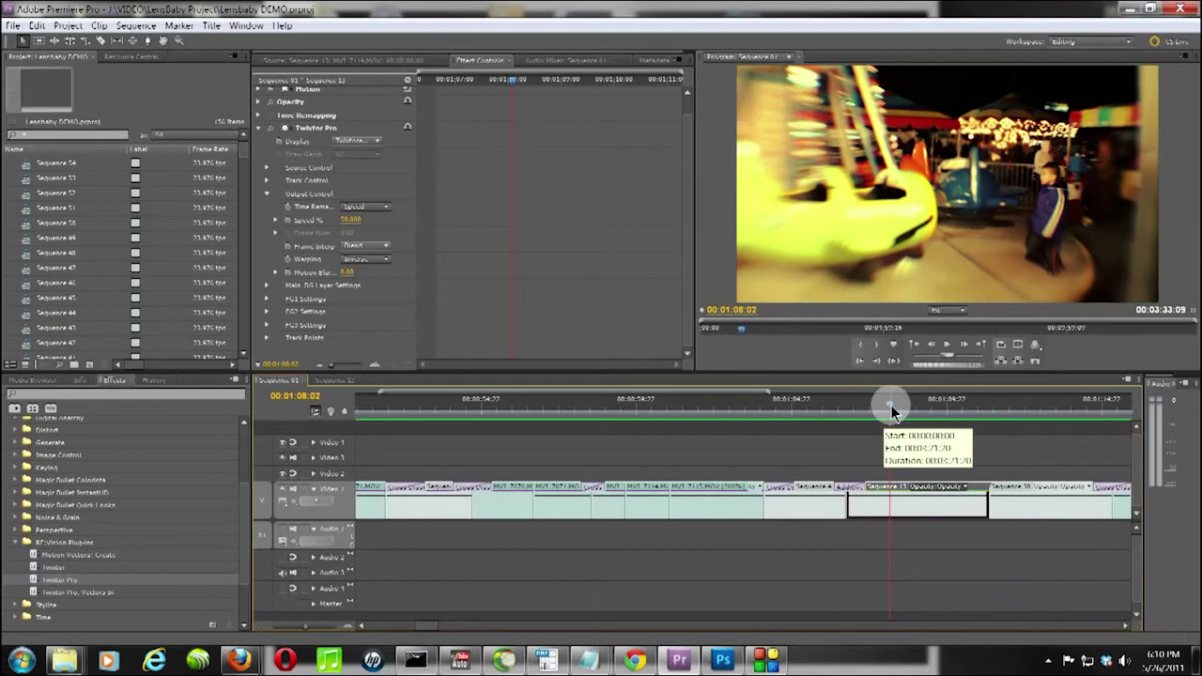
Review the clips inside nested Sequence 13, and go back to Sequence 01 to look over the slowed section.
double_click(921, 497)
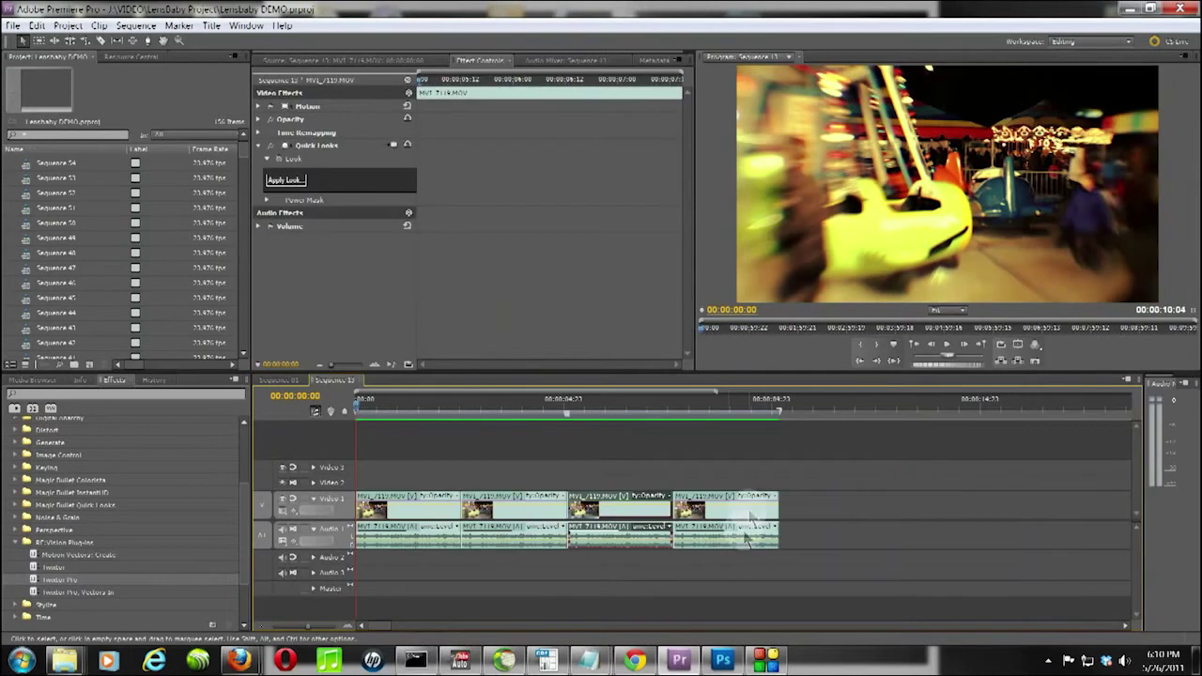
left_click(284, 381)
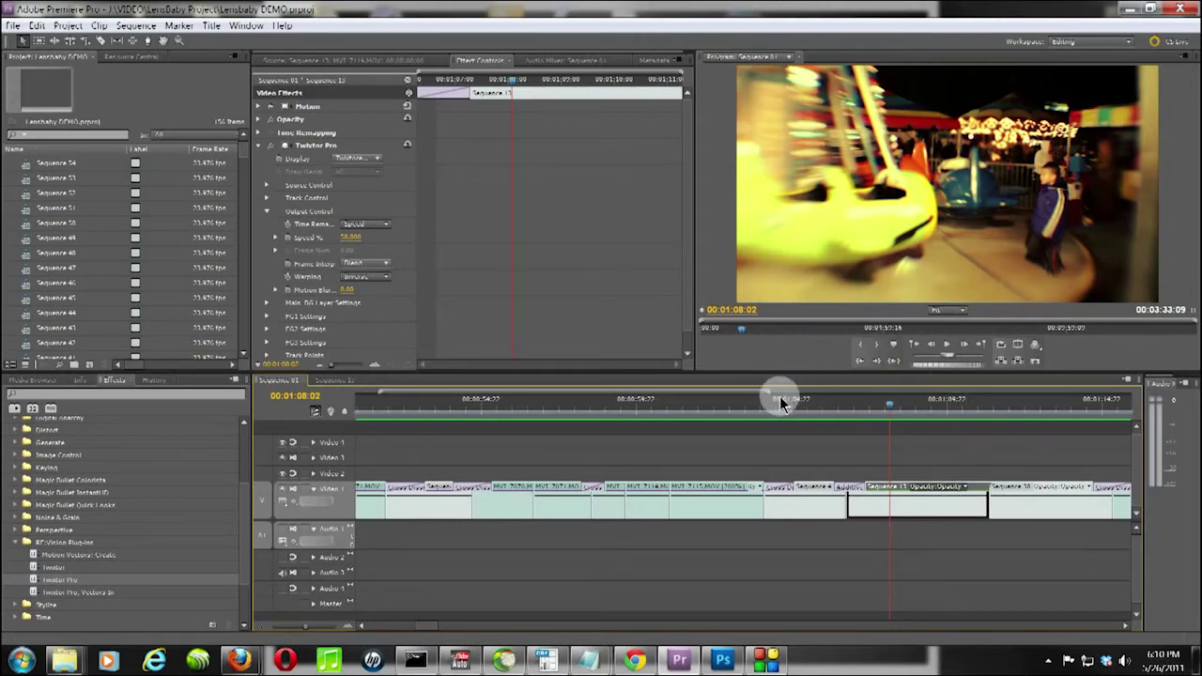
left_click_drag(768, 398, 985, 402)
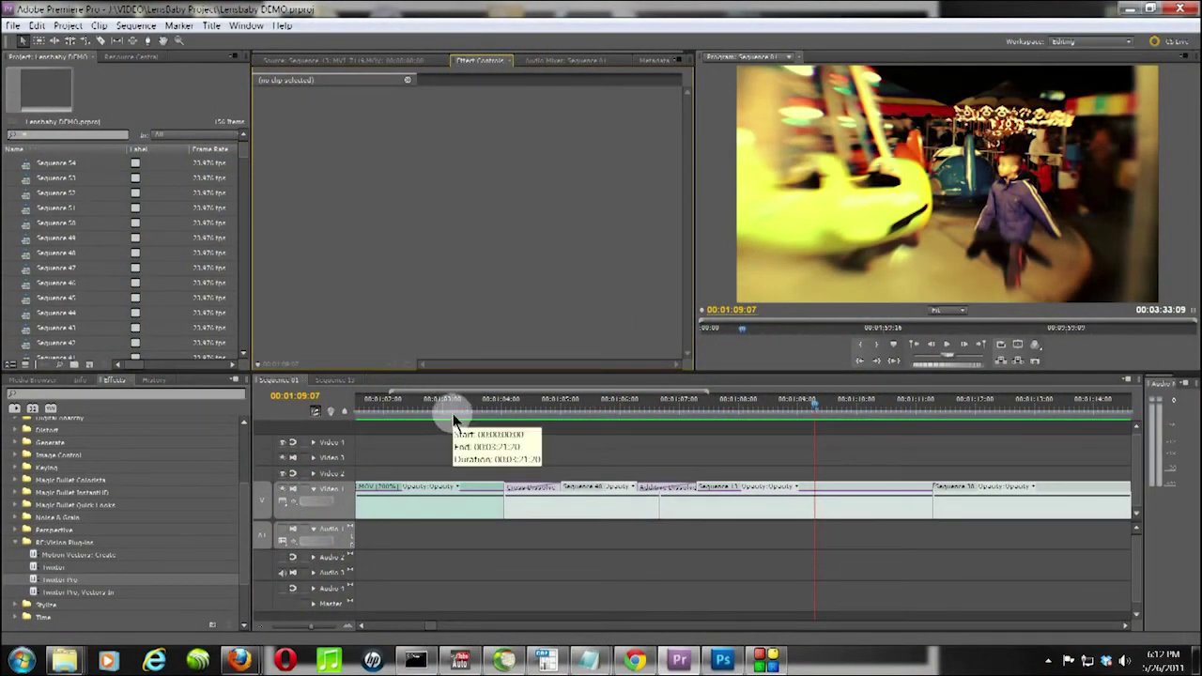
Switch to Chrome and read the Twixtor product page on the RE:Vision Effects website.
left_click(635, 660)
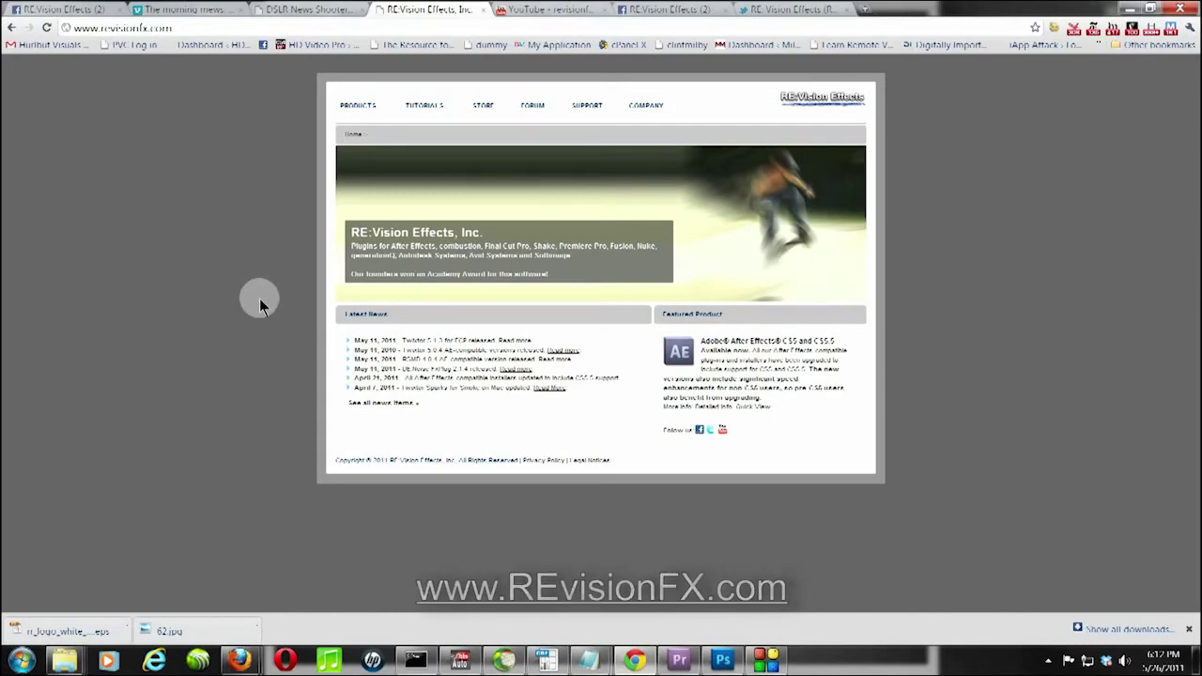
left_click(349, 107)
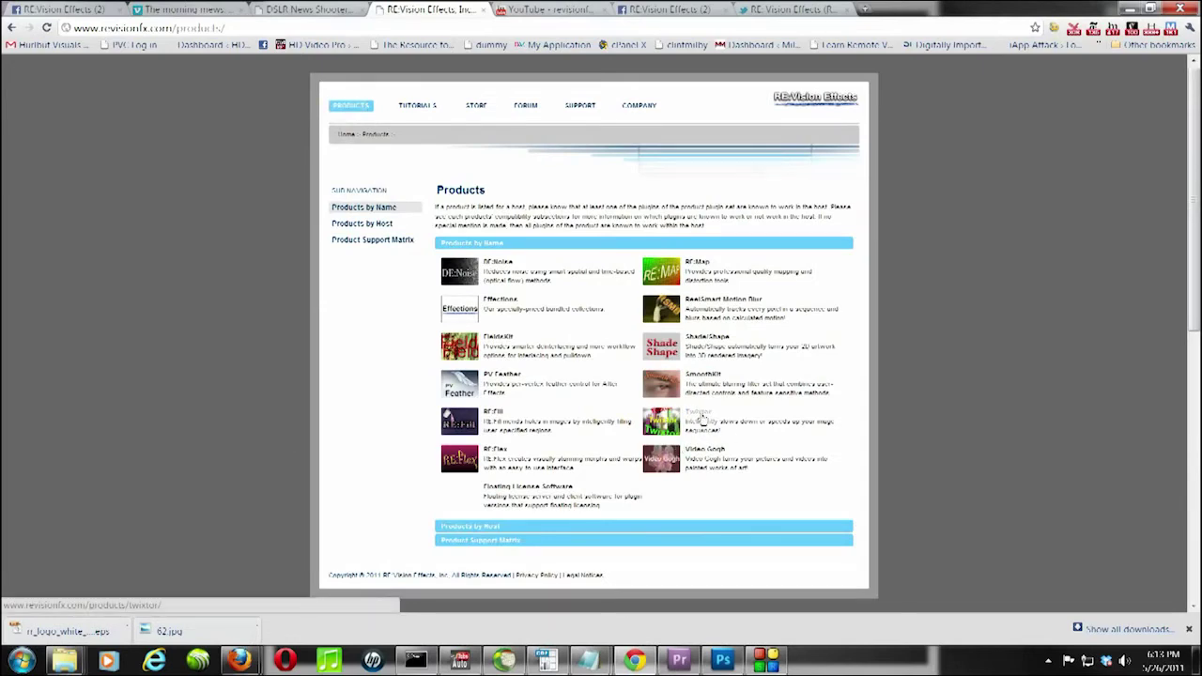
left_click(700, 420)
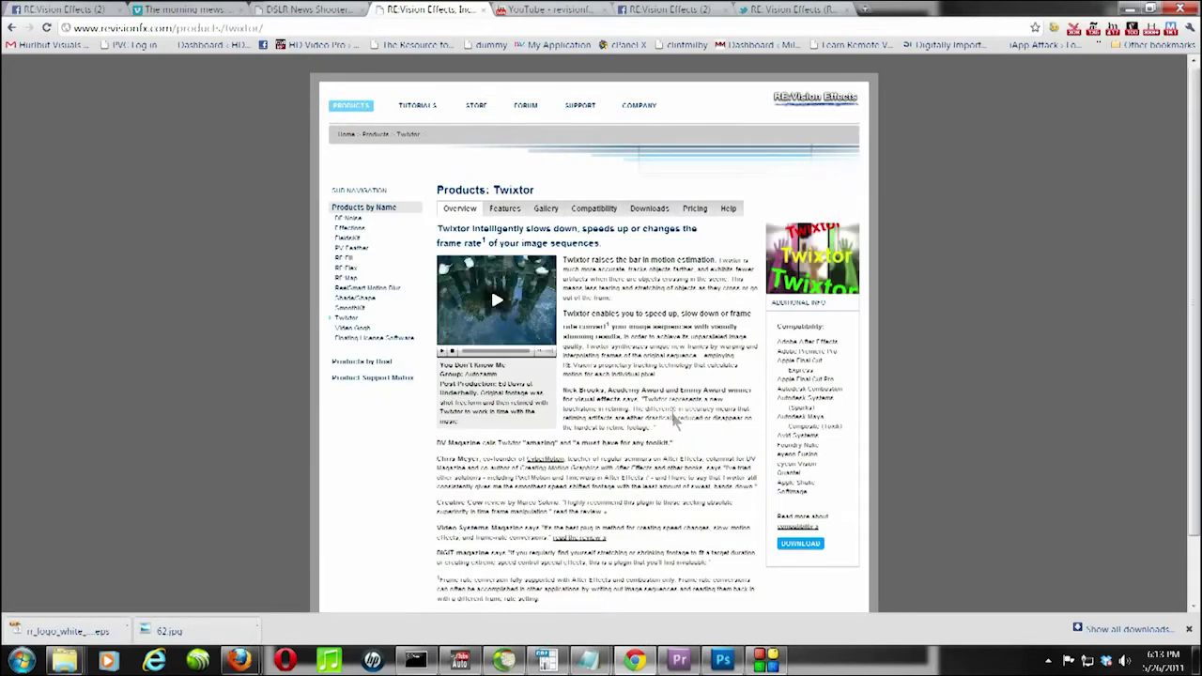
scroll(634, 230, "down", 2)
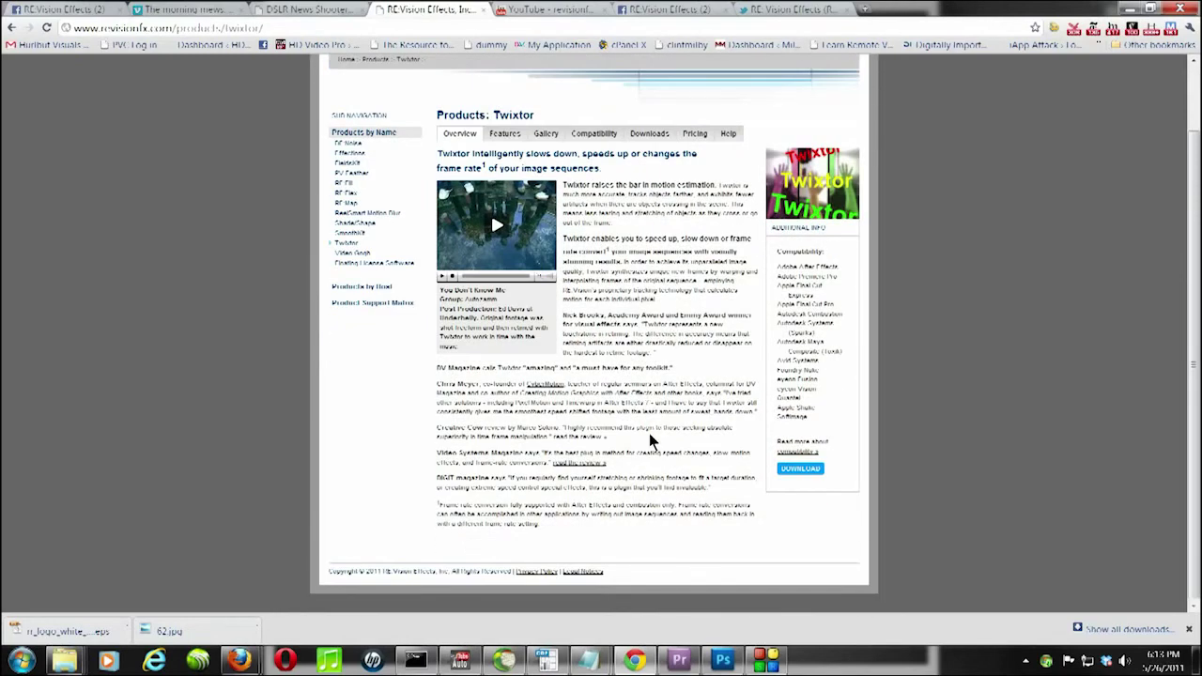
scroll(648, 432, "up", 2)
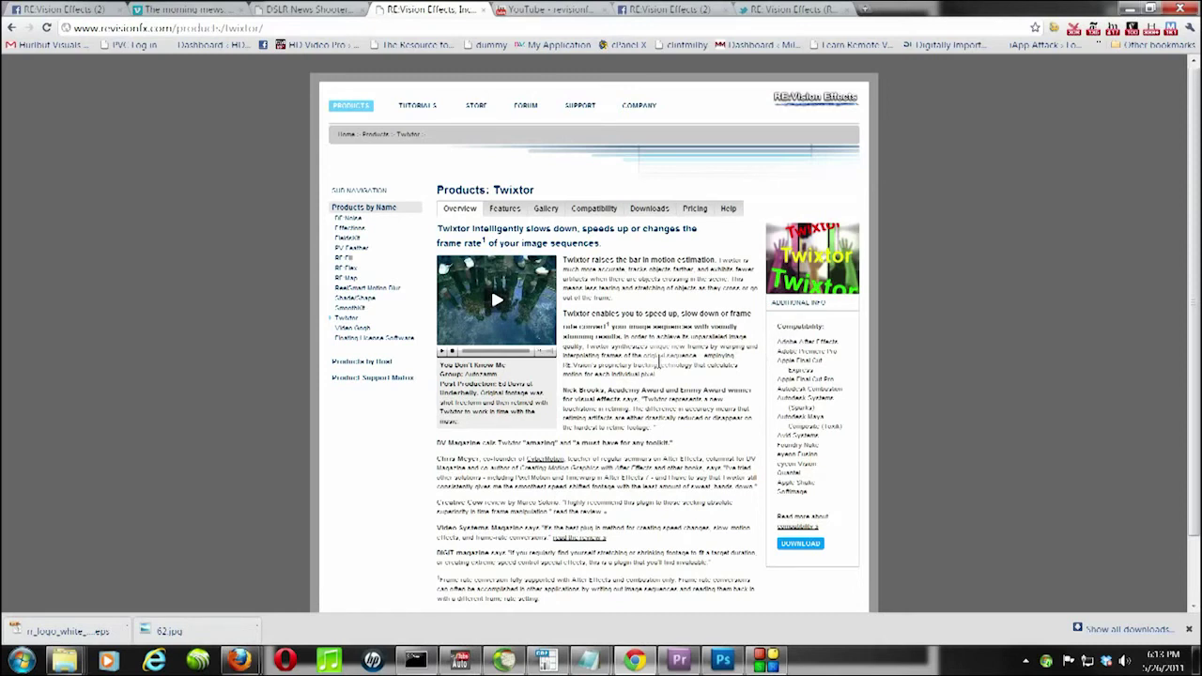
Open the RE:Vision Effects tutorials site and browse the tutorials listed for Twixtor, including the Premiere Pro screencasts.
left_click(417, 106)
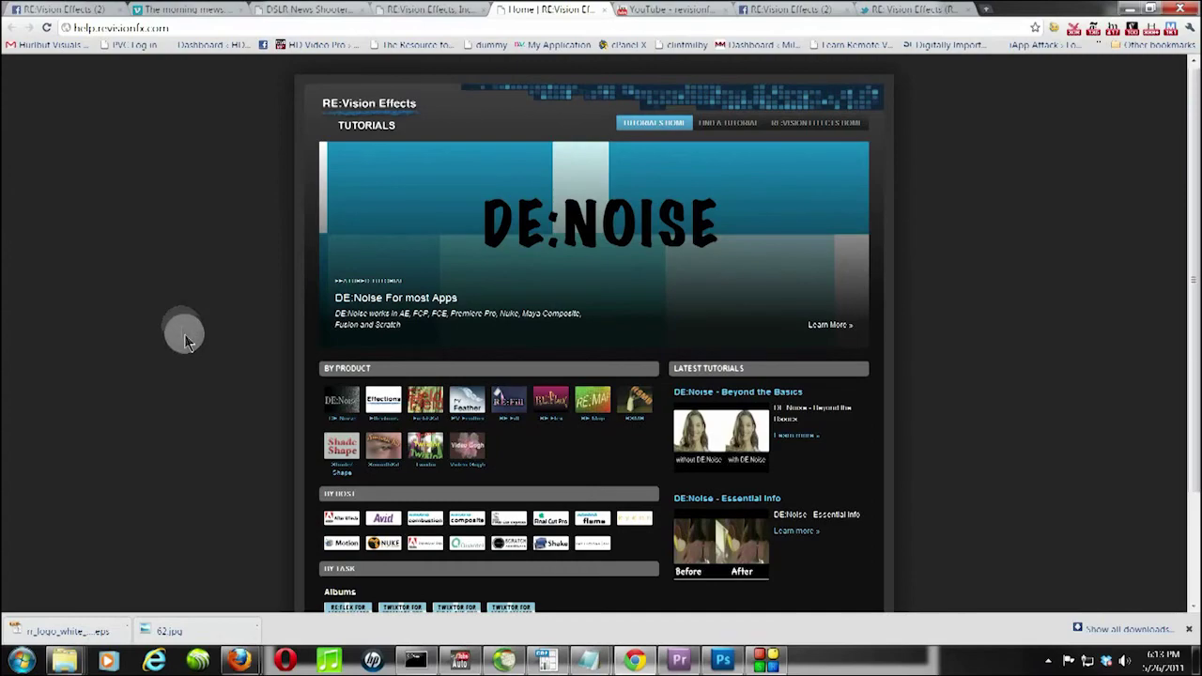
scroll(193, 331, "down", 1)
left_click(424, 438)
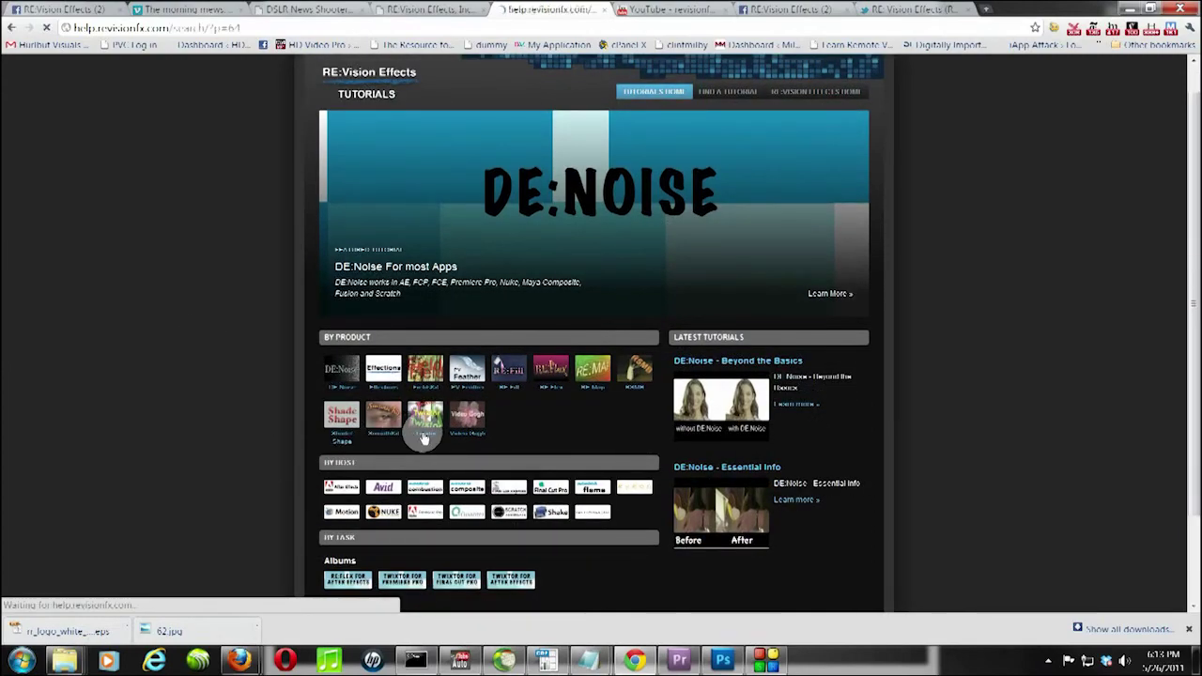
scroll(236, 348, "down", 5)
scroll(235, 357, "down", 8)
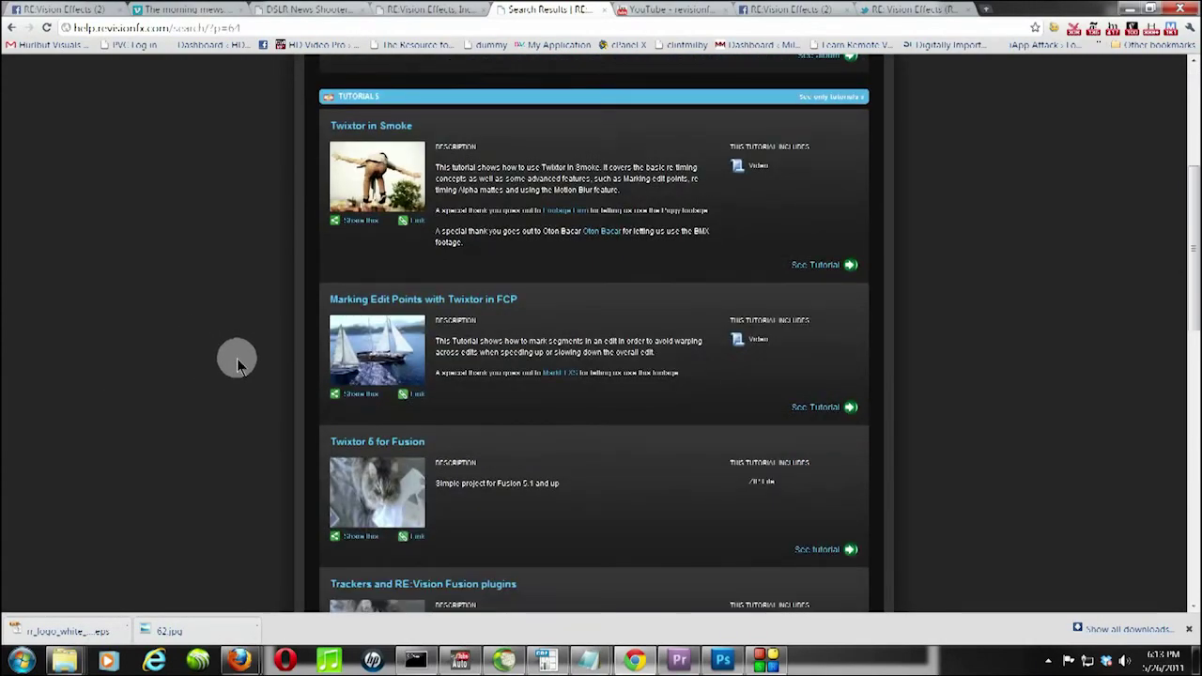
scroll(237, 366, "down", 4)
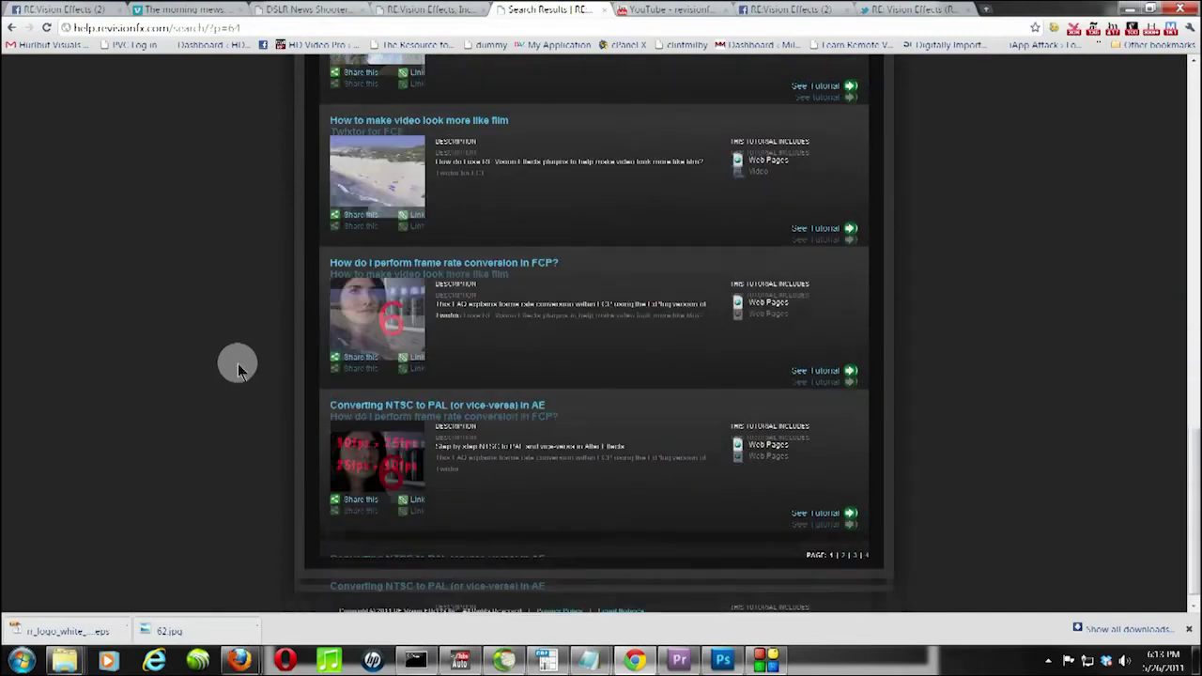
scroll(238, 371, "up", 12)
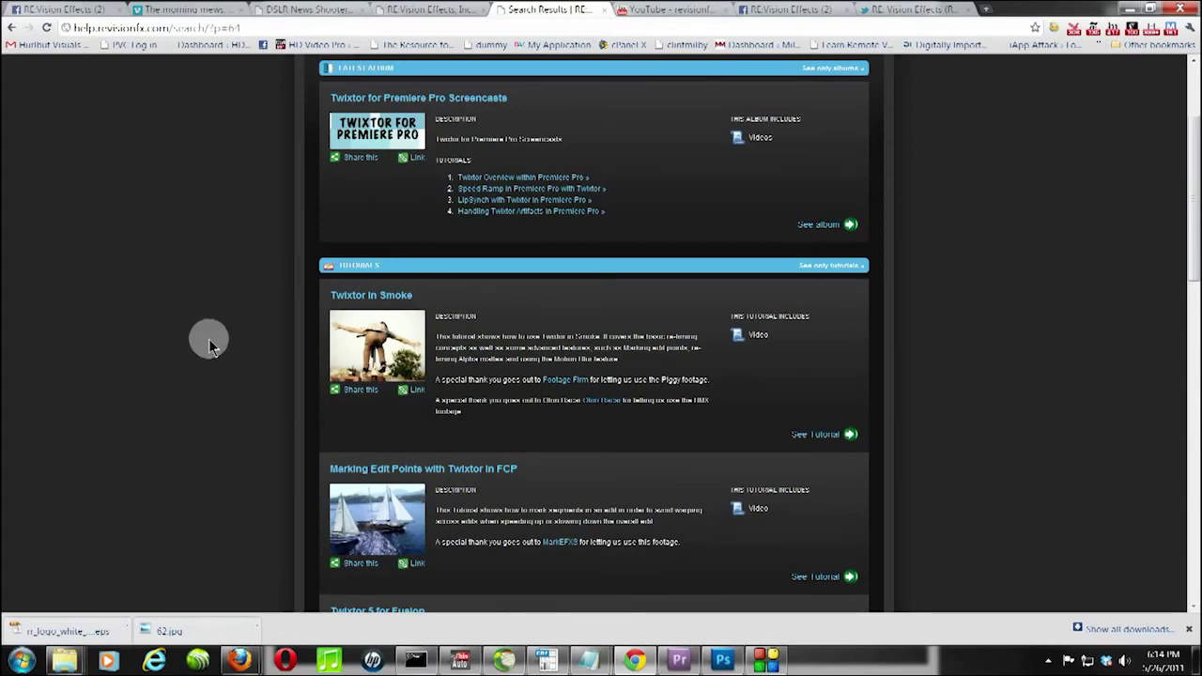
View the RE:Vision Effects pages on YouTube, Facebook and Twitter.
left_click(647, 12)
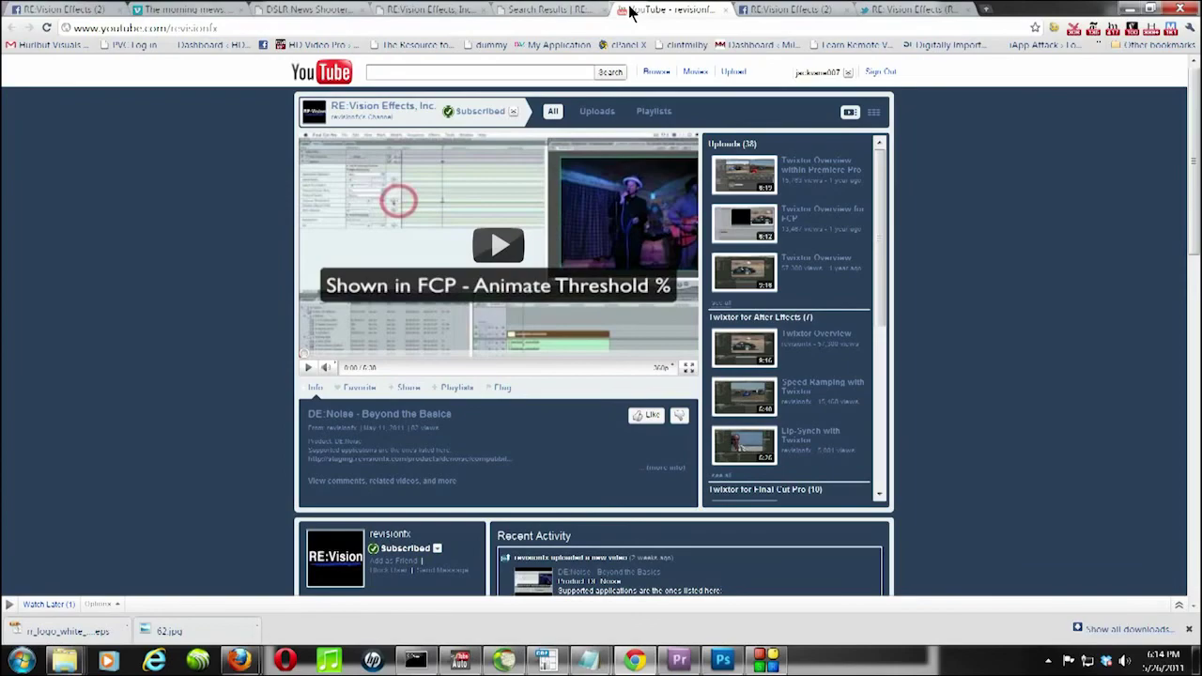
left_click(777, 9)
left_click(909, 10)
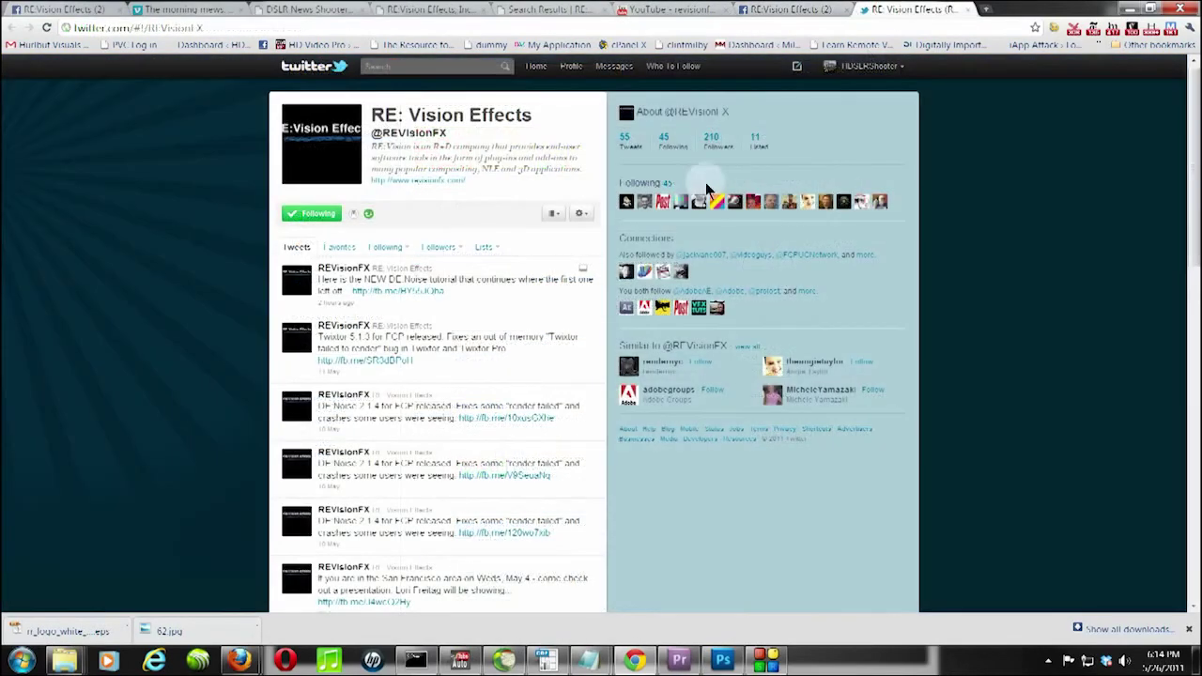